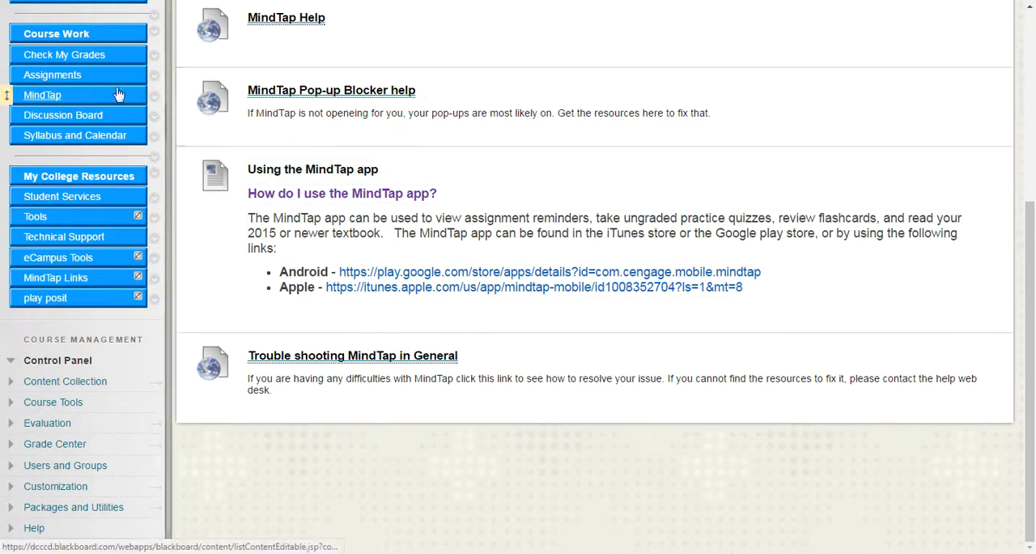
- Open the HDEV 0092-53331Spring MindTap course and its CNOW homework tool
click(275, 19)
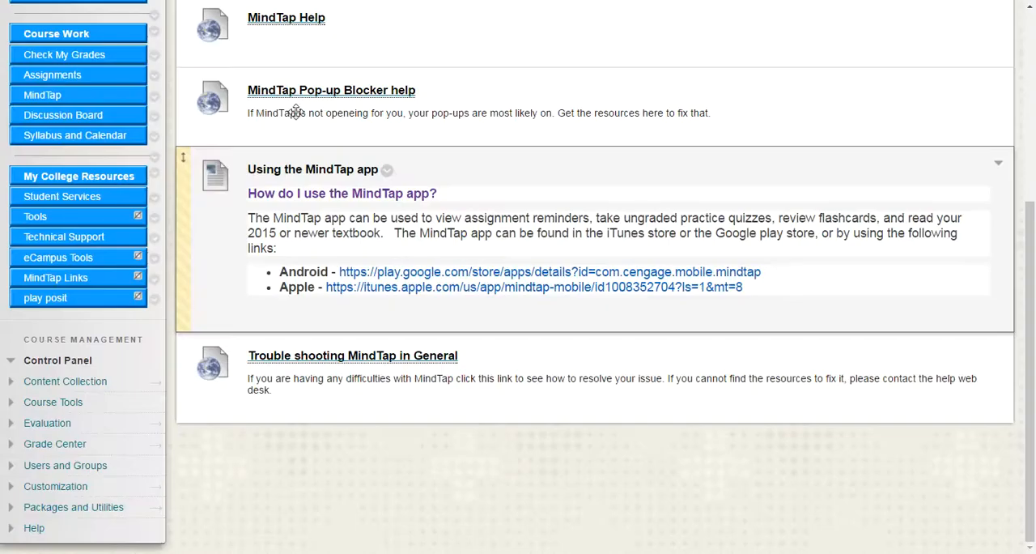
scroll(1034, 357, up, 3)
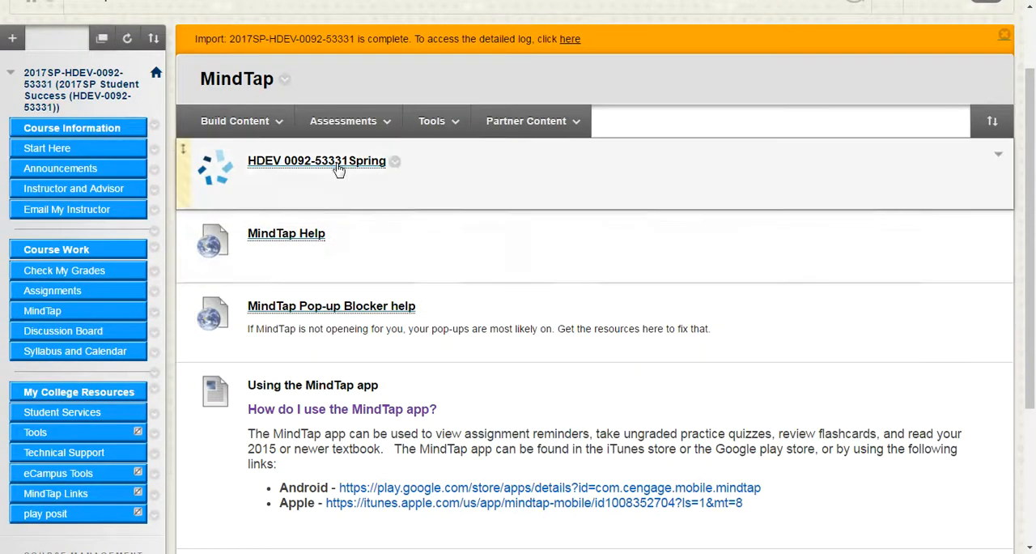
click(337, 166)
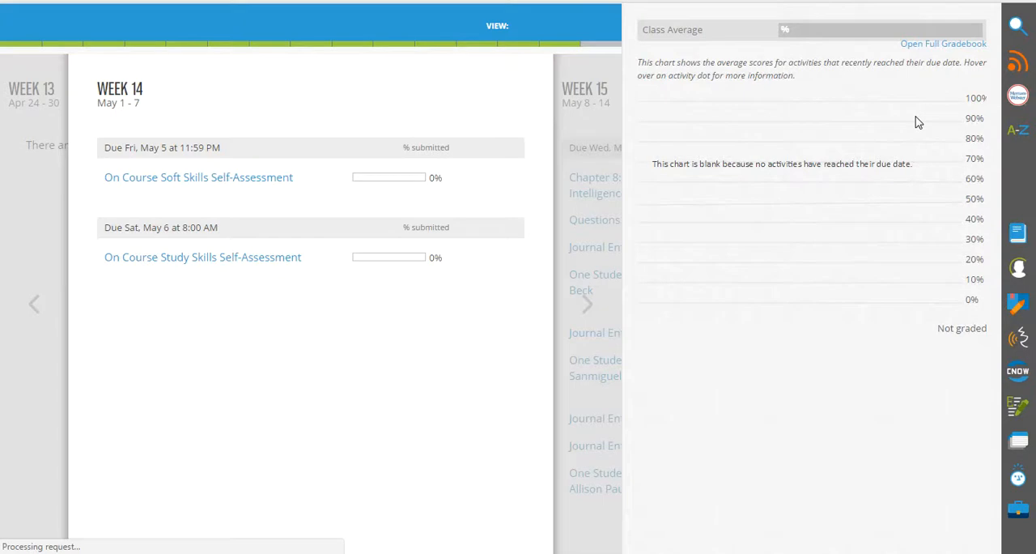
click(1018, 371)
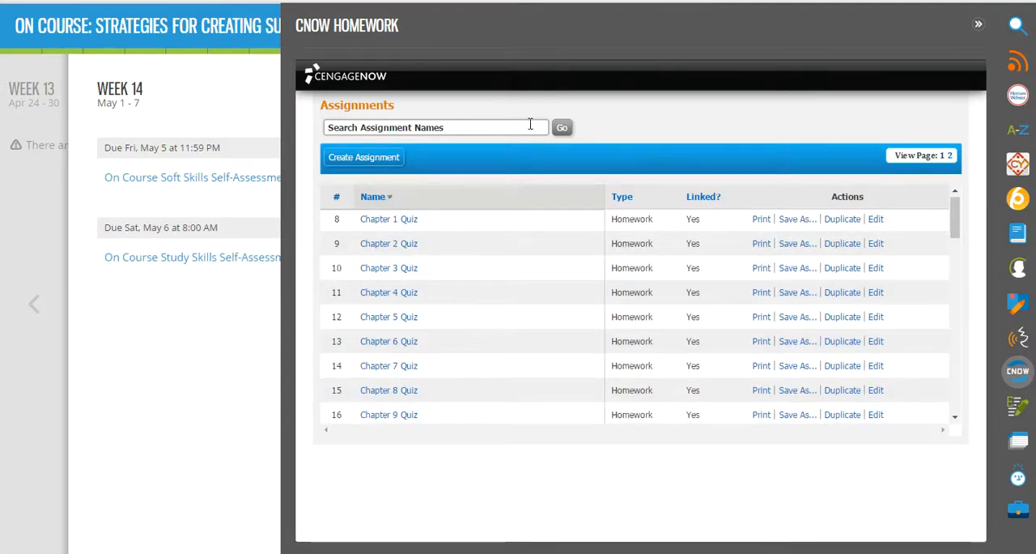
- Look through the existing CNOW assignments, from the chapter quizzes and final exam to the journal entries
scroll(708, 355, down, 1)
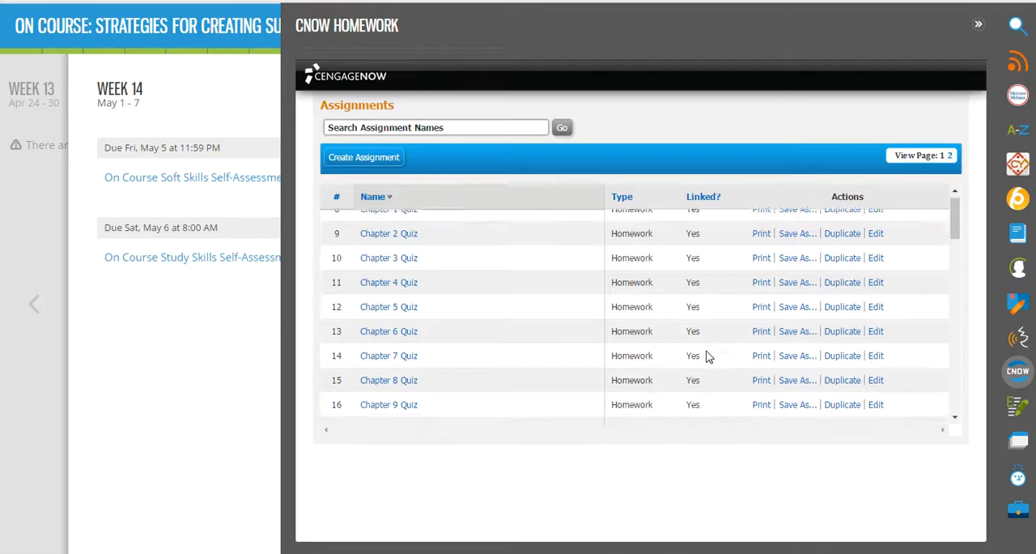
click(956, 421)
click(955, 421)
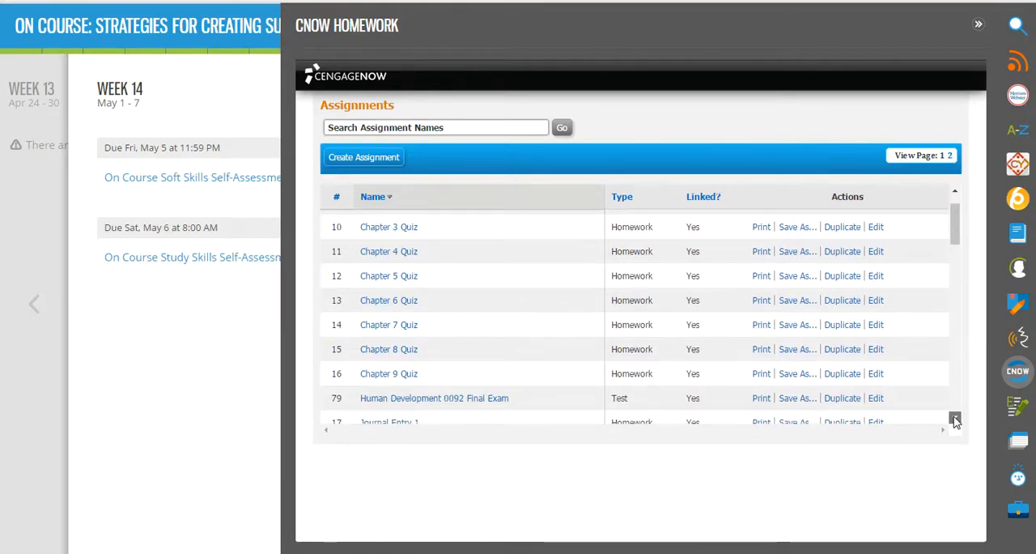
click(956, 421)
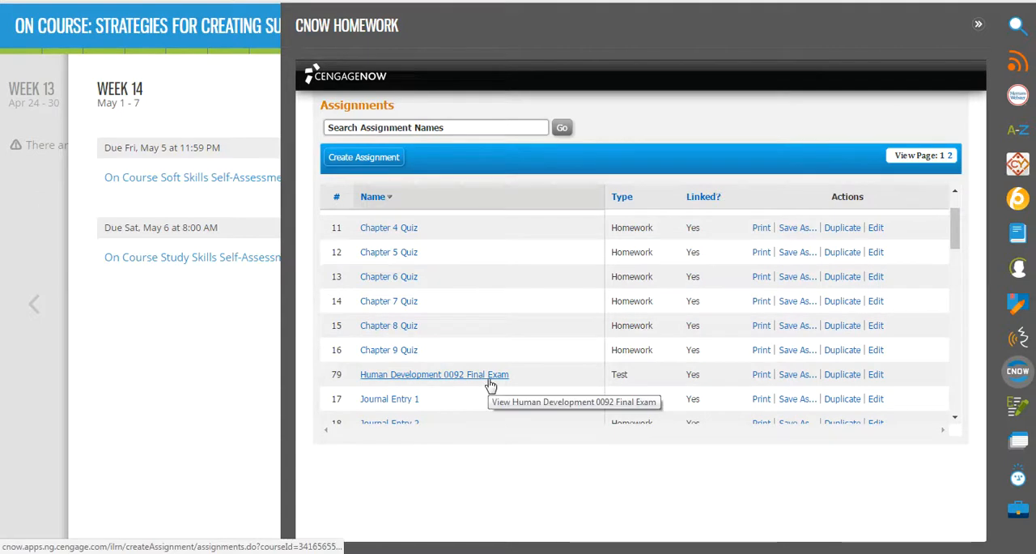
drag(956, 235, 957, 277)
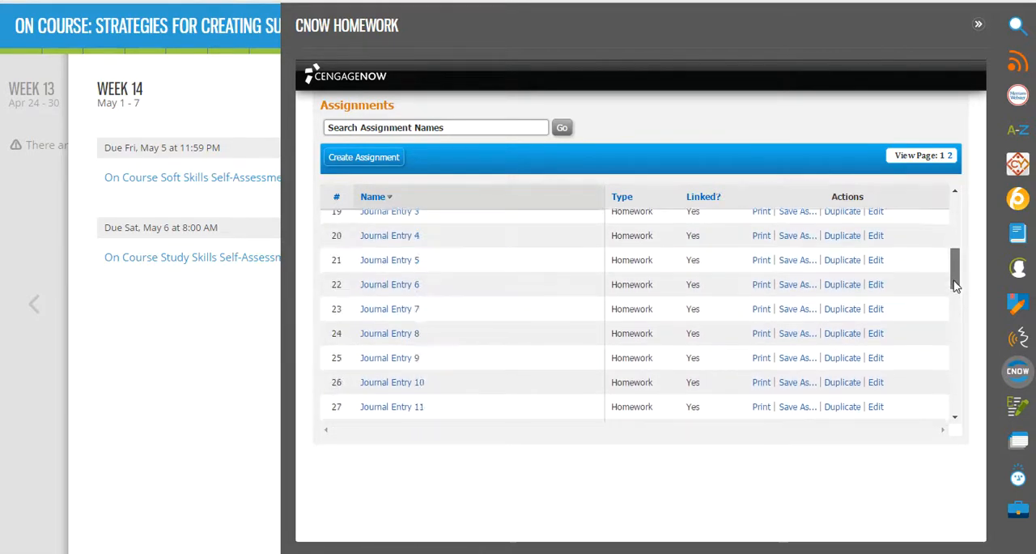
- Create a new assignment of type Test named "exam" and proceed to its available questions
click(385, 154)
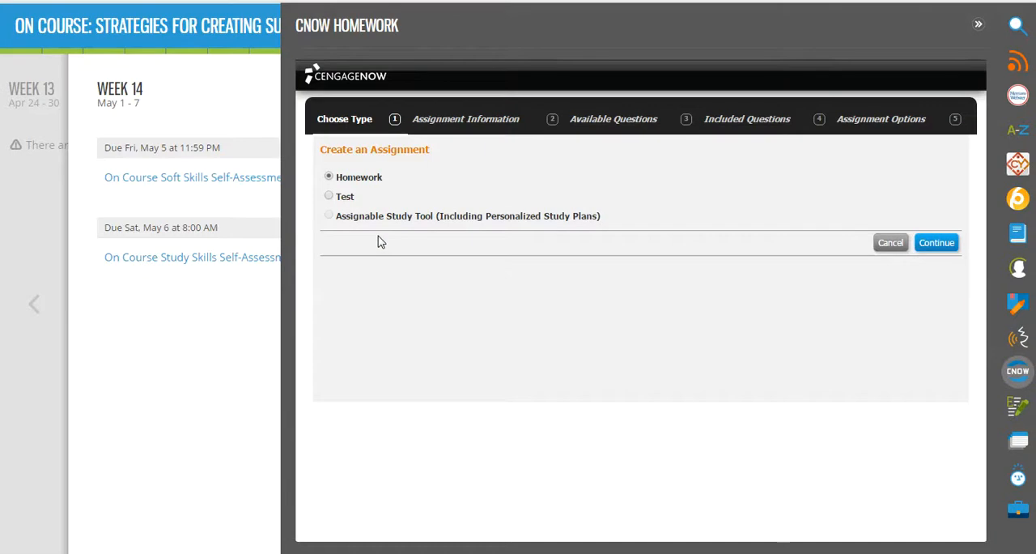
click(330, 197)
click(937, 243)
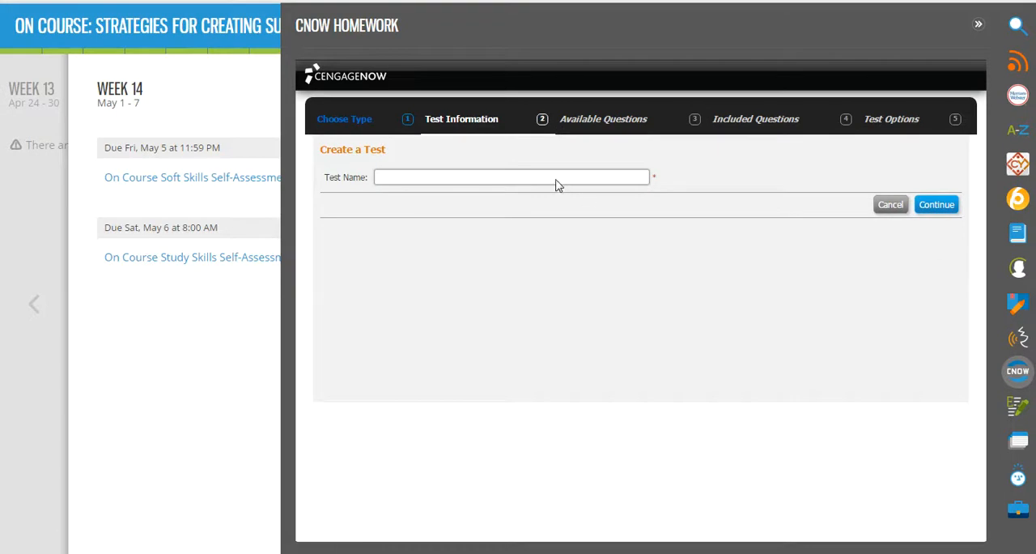
click(556, 178)
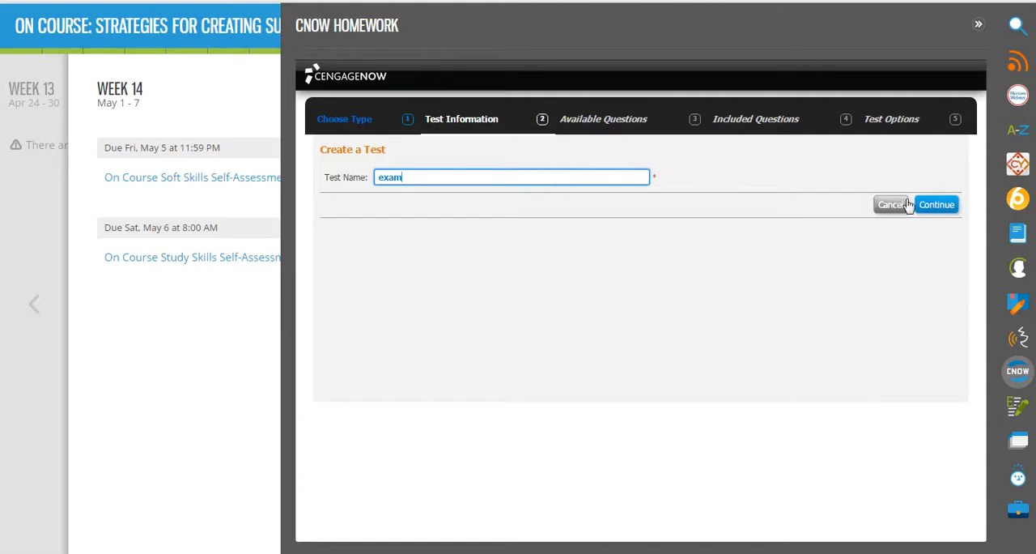
click(939, 206)
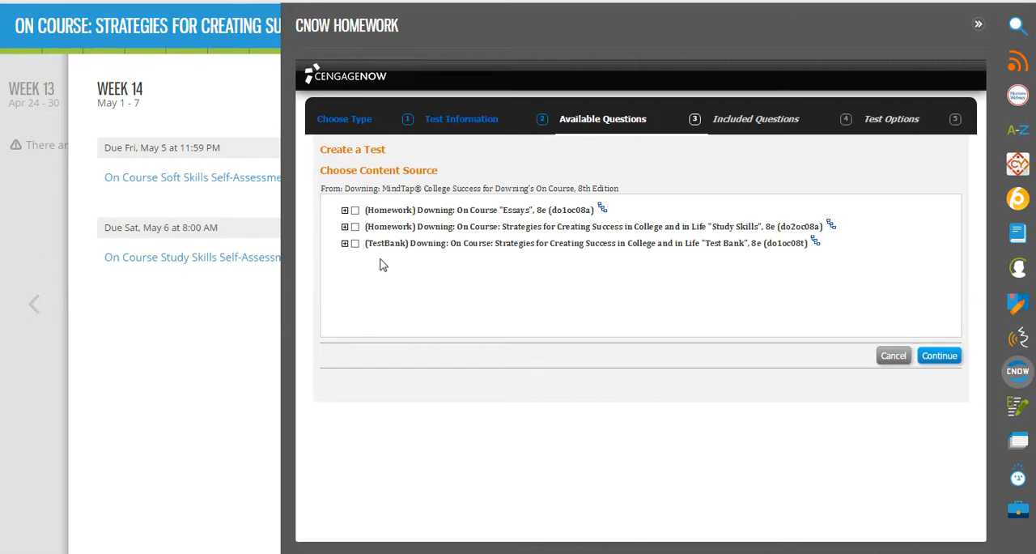
- Choose Chapter_9_Exam_Staying_On_Course_to_Your_Success from the TestBank as the test's content source
click(344, 244)
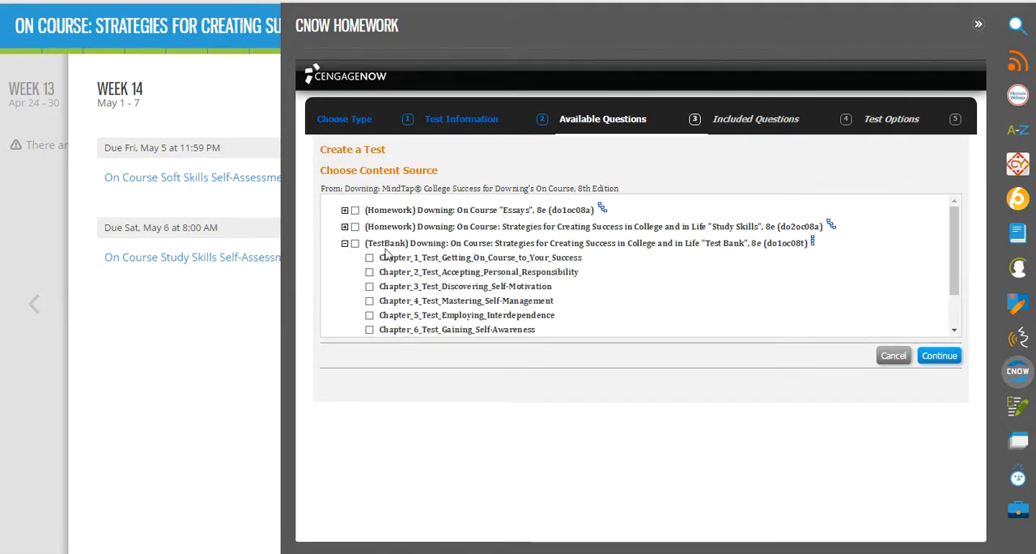
scroll(415, 296, down, 3)
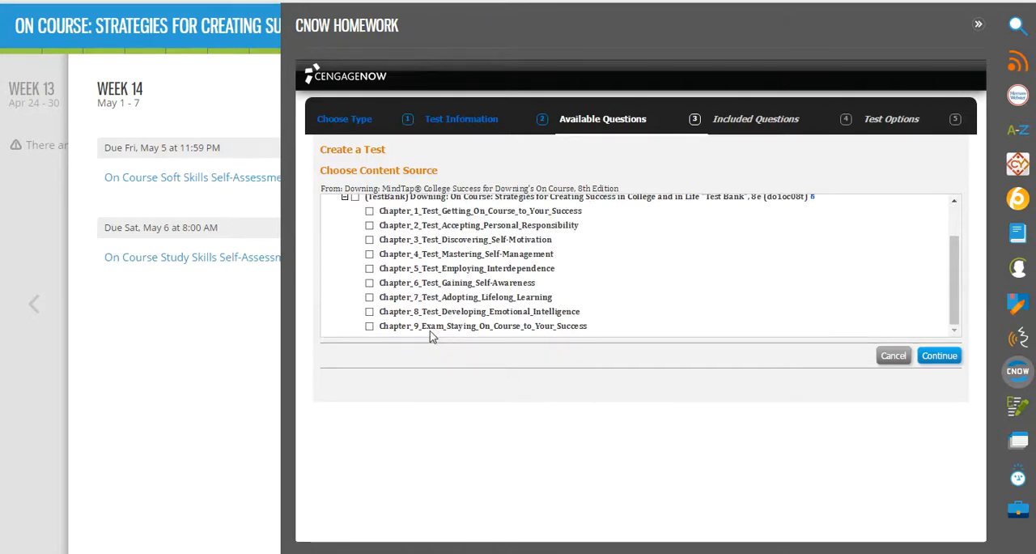
click(369, 326)
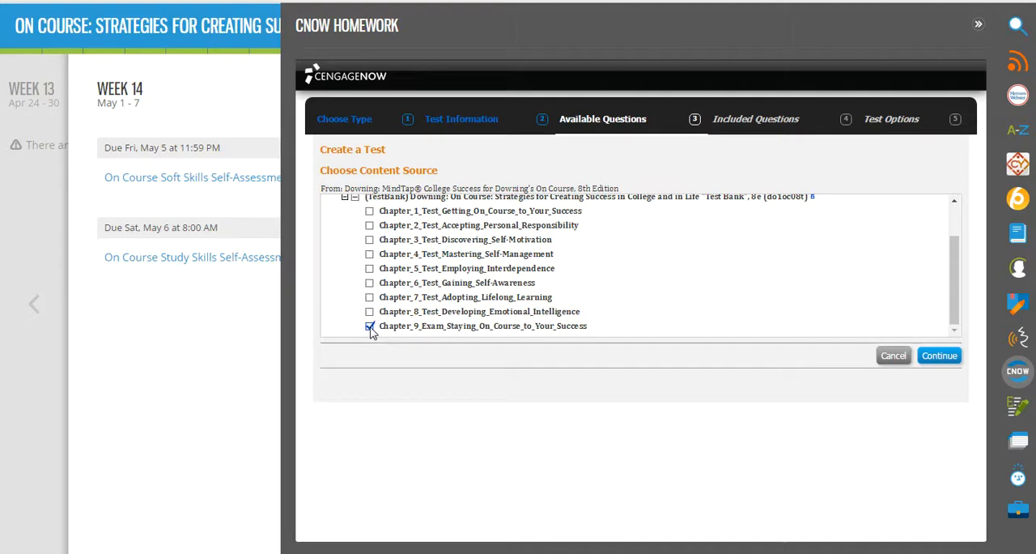
click(939, 356)
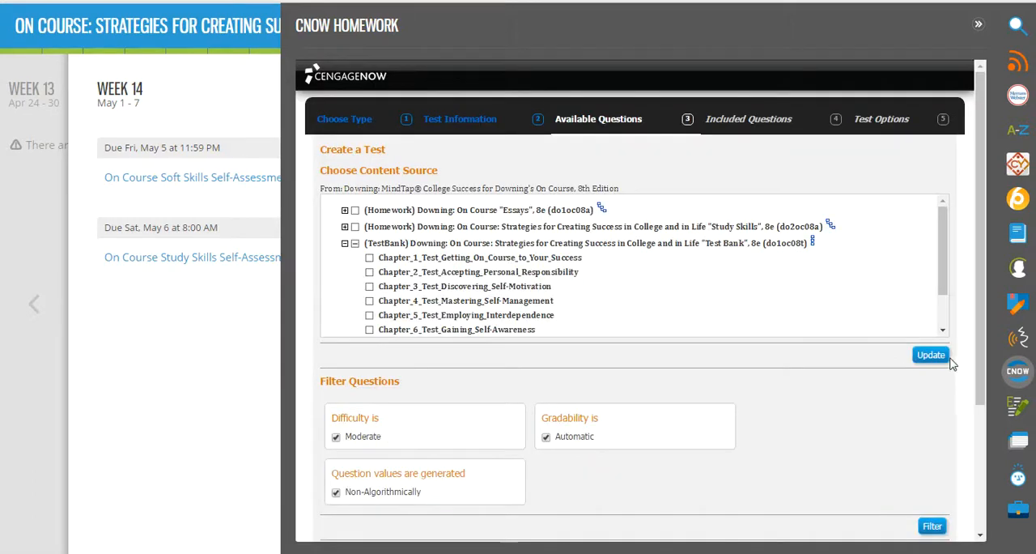
- Review the question filters and counts per type, keep the defaults, and include all available Chapter 9 questions in the test
scroll(799, 389, down, 2)
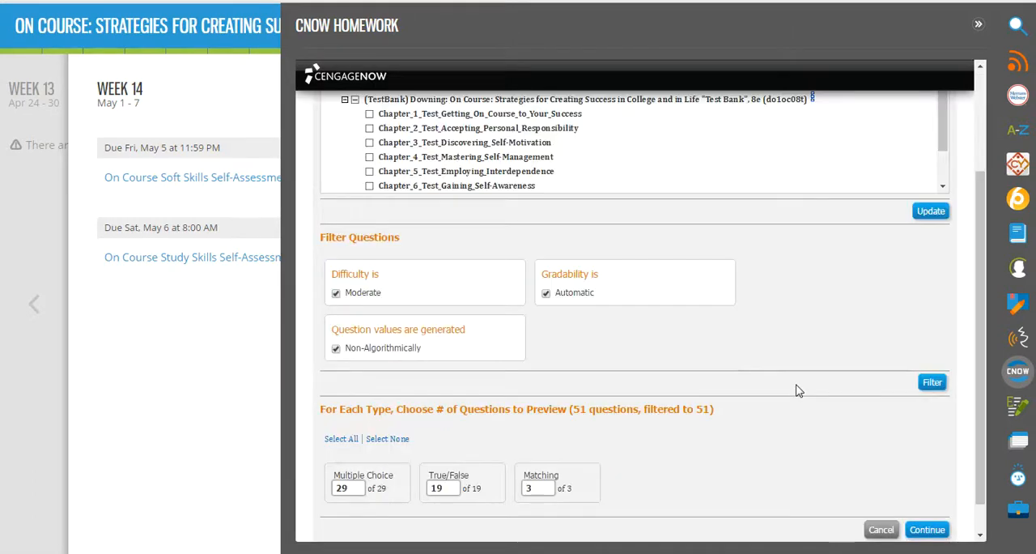
scroll(798, 389, up, 3)
scroll(798, 389, down, 3)
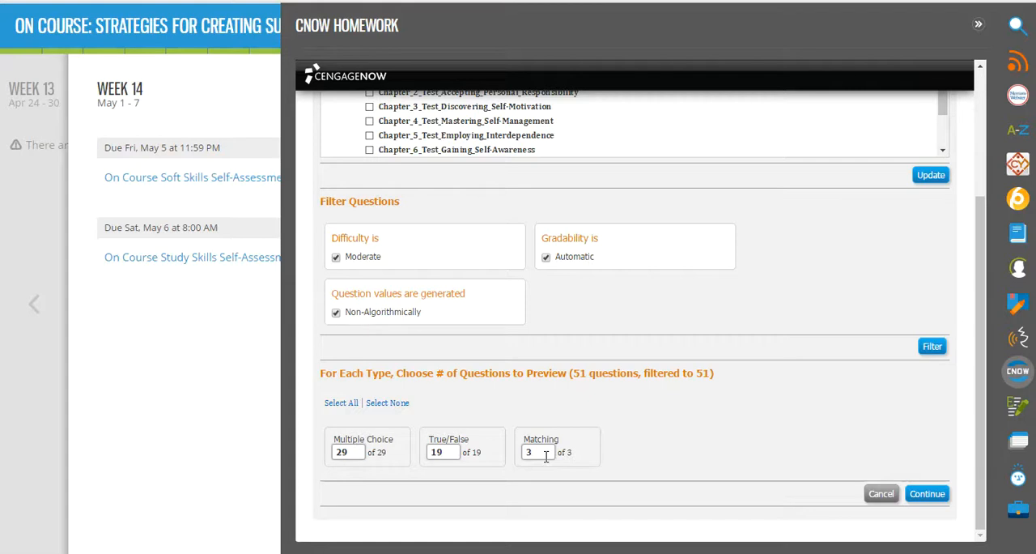
scroll(546, 457, up, 1)
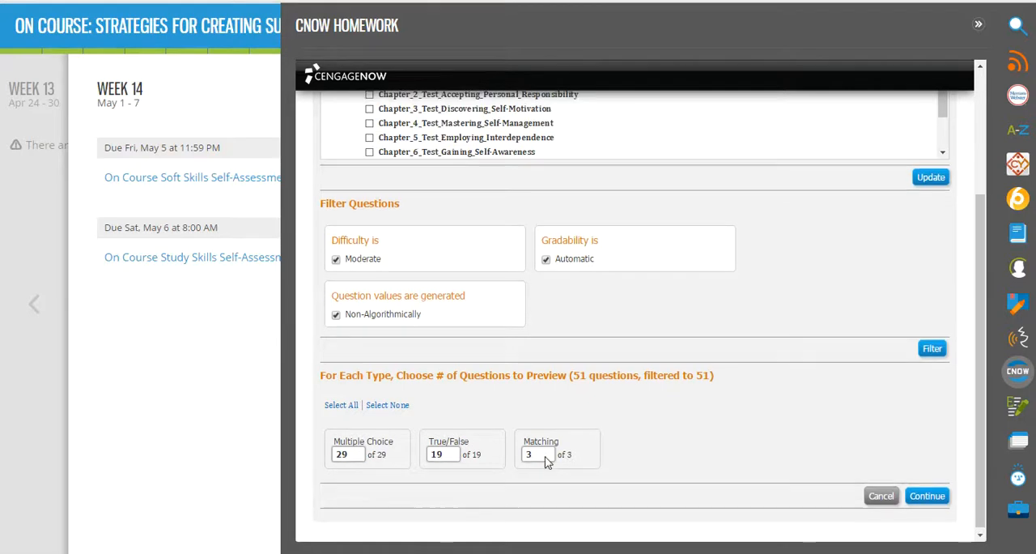
scroll(546, 457, down, 1)
scroll(545, 457, up, 2)
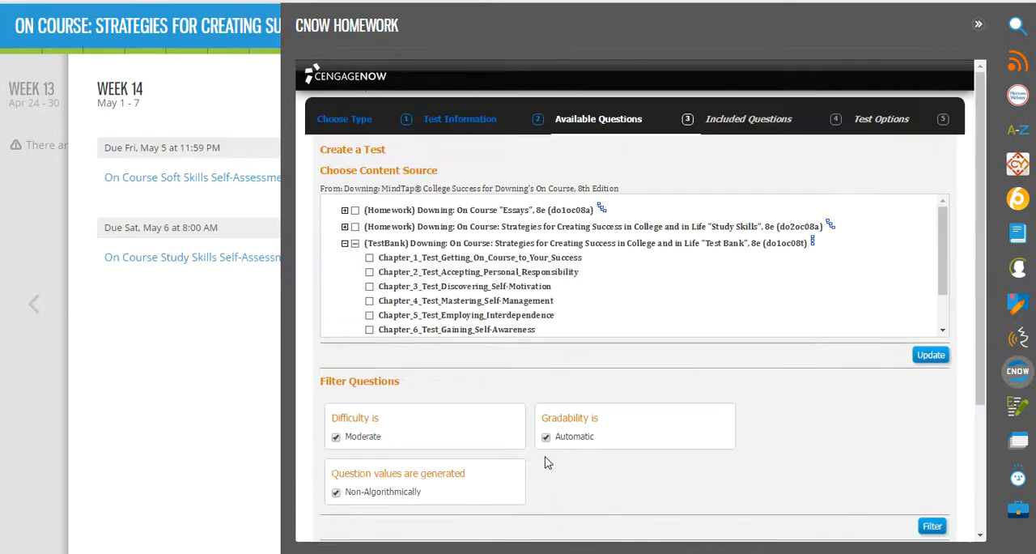
scroll(546, 456, down, 2)
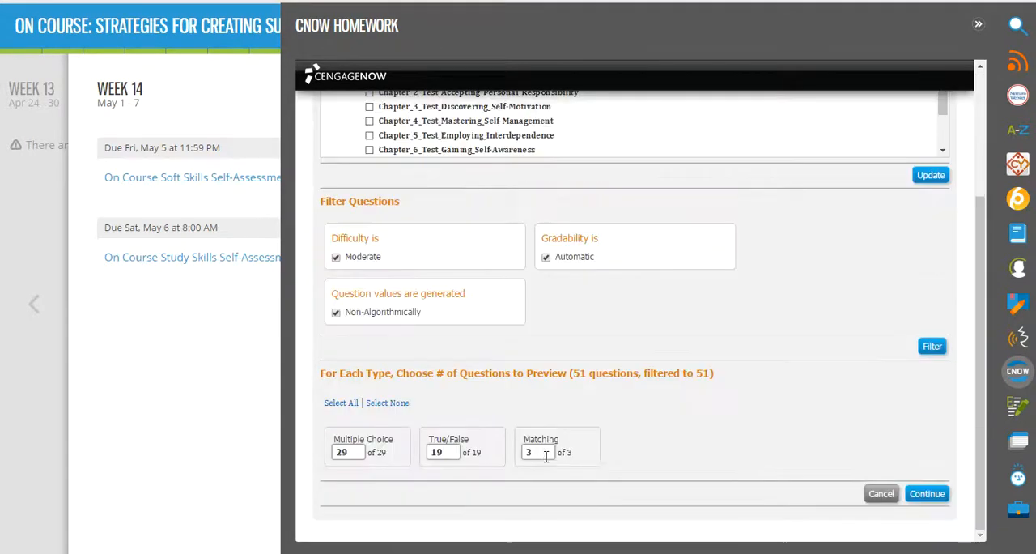
click(927, 494)
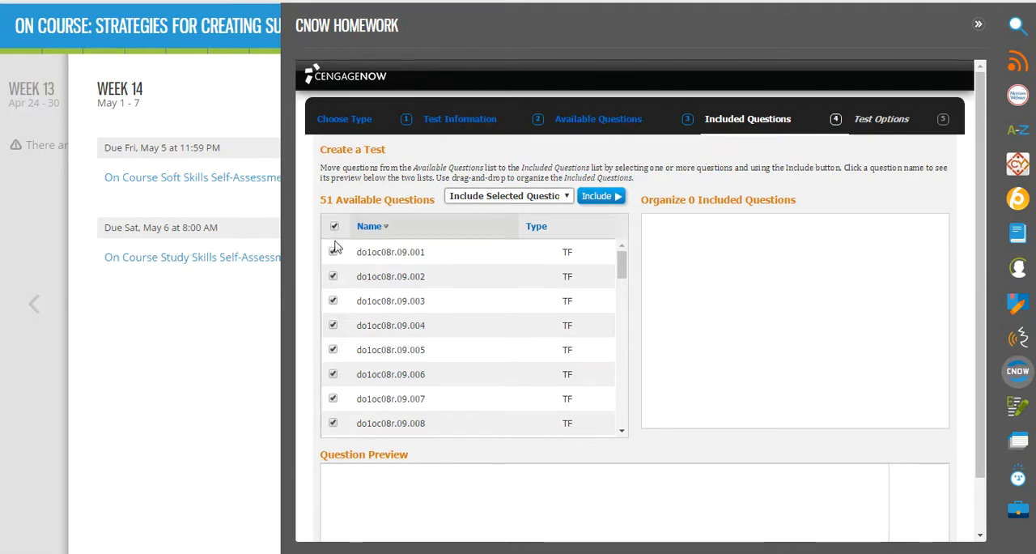
click(598, 198)
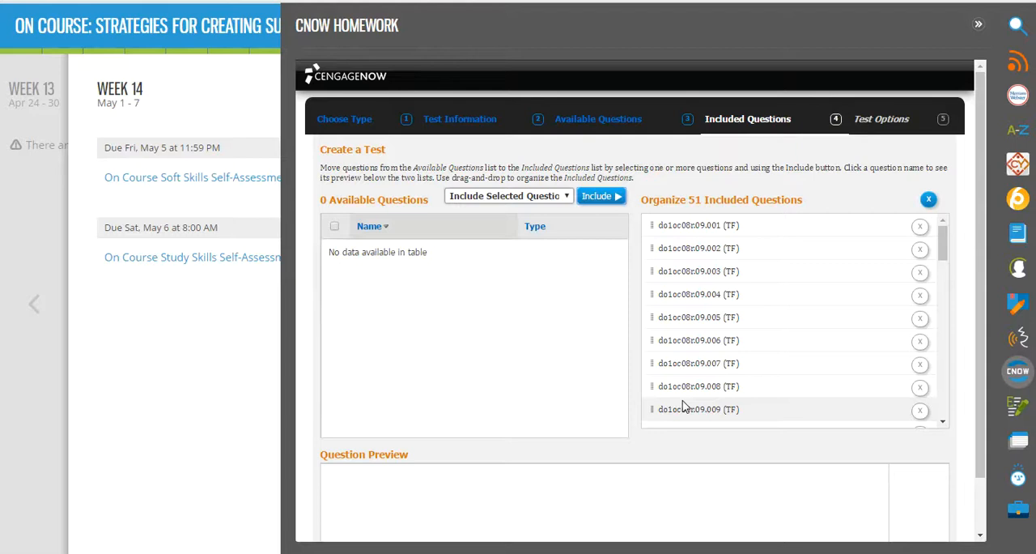
- Preview multiple-choice question do1oc08r.09.022 and remove it from the included questions
scroll(682, 407, down, 2)
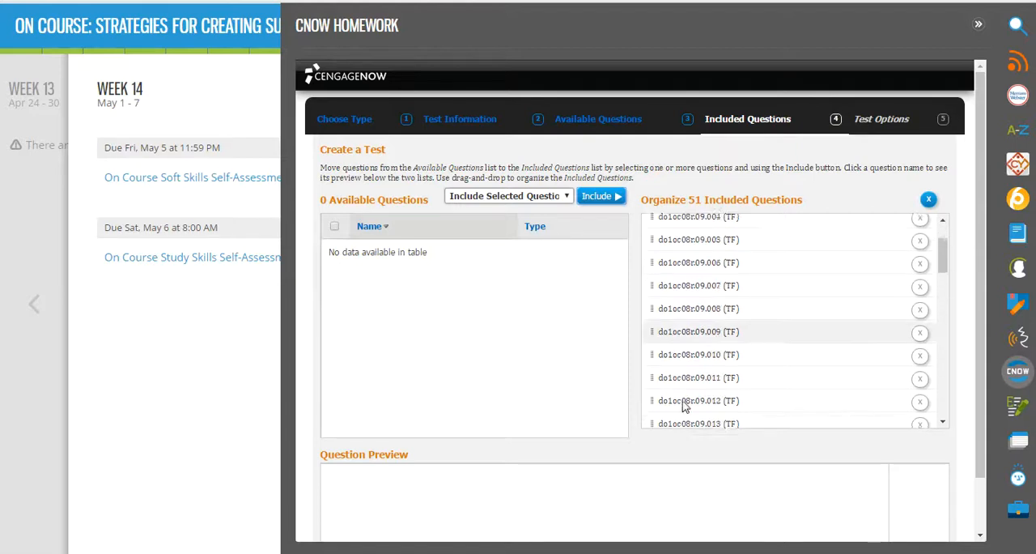
scroll(704, 382, up, 2)
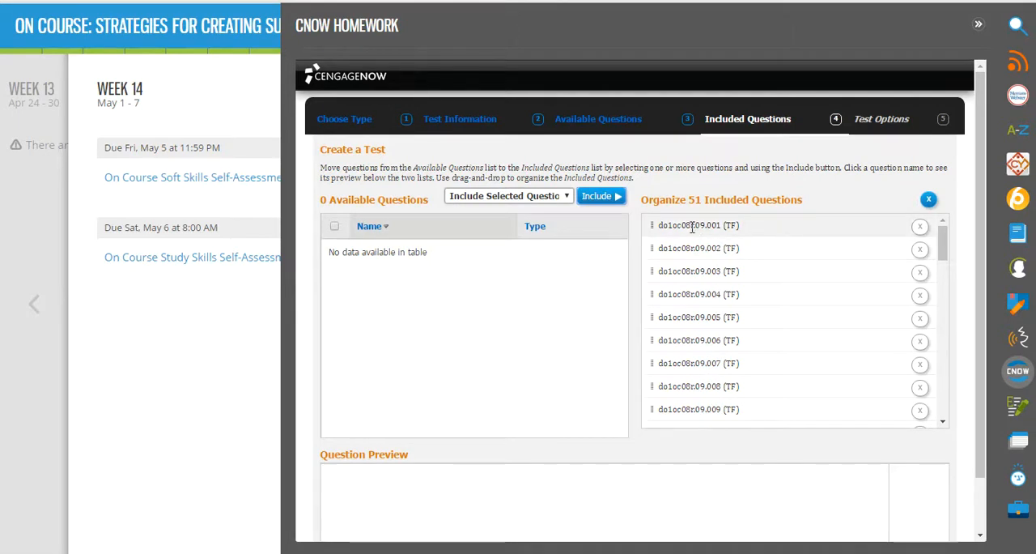
scroll(701, 340, down, 1)
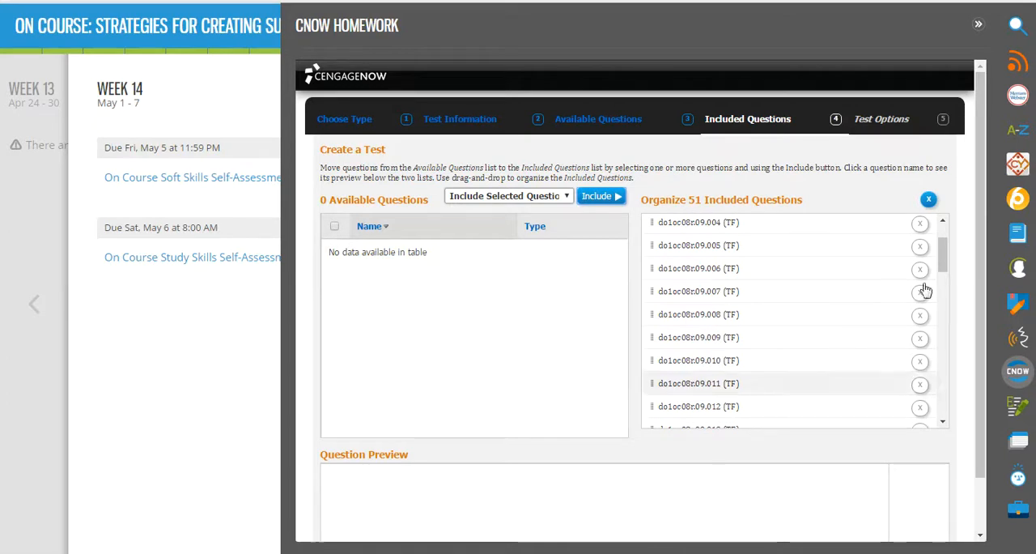
scroll(874, 308, down, 5)
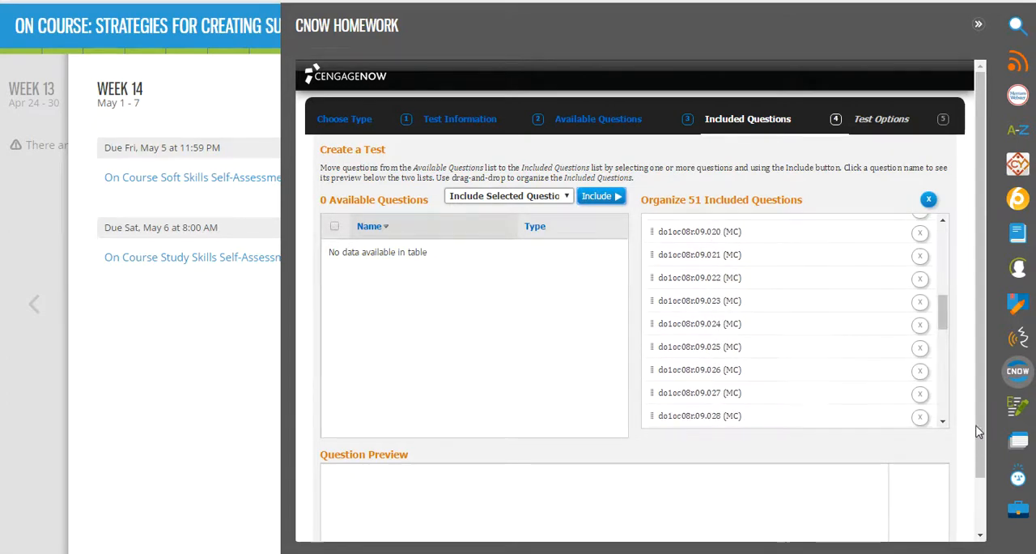
scroll(979, 432, down, 1)
click(705, 215)
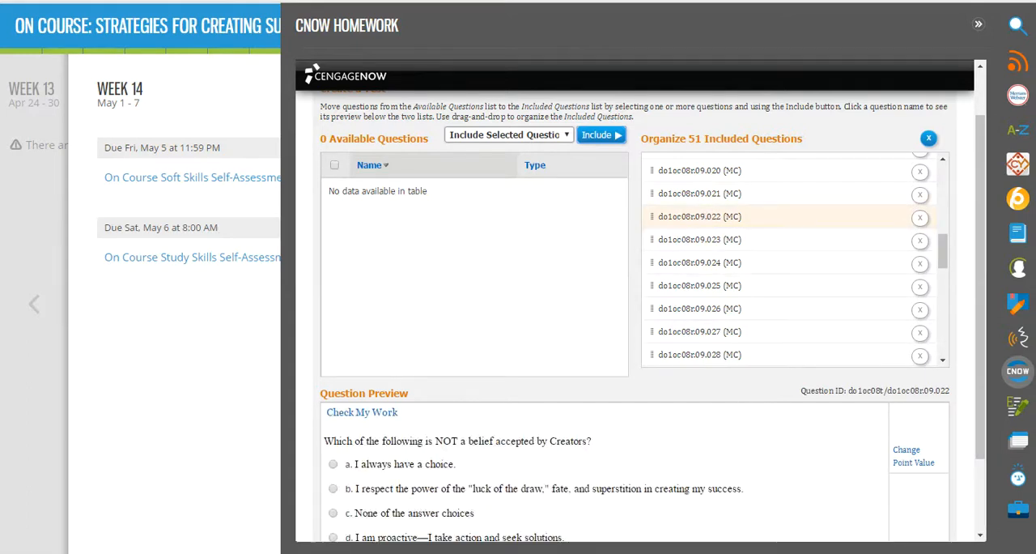
scroll(397, 491, down, 1)
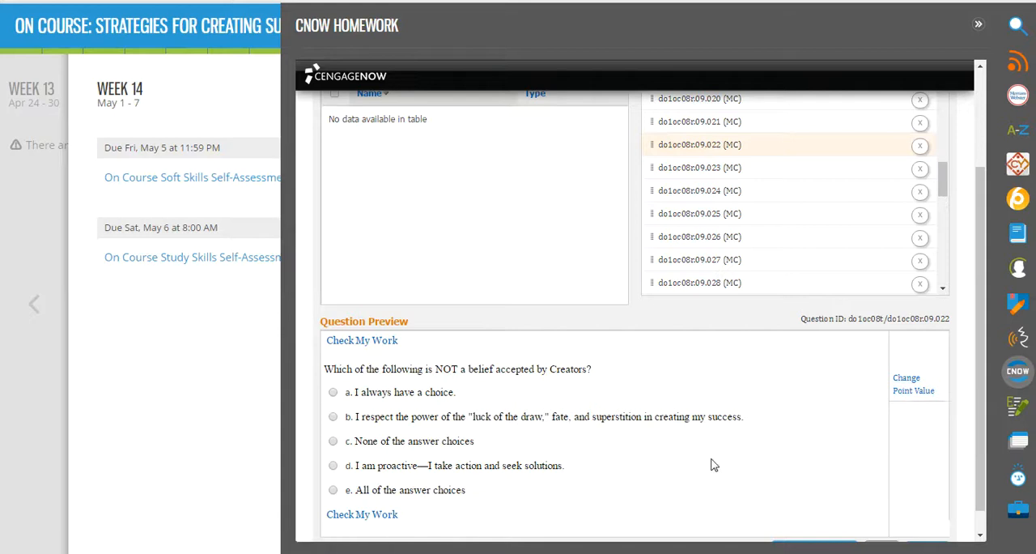
scroll(704, 506, down, 1)
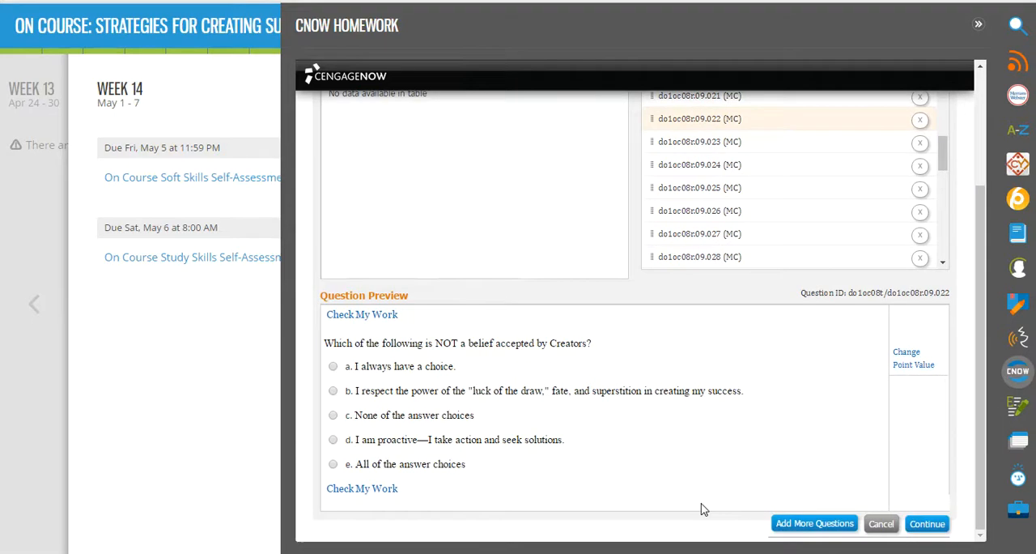
scroll(703, 507, up, 3)
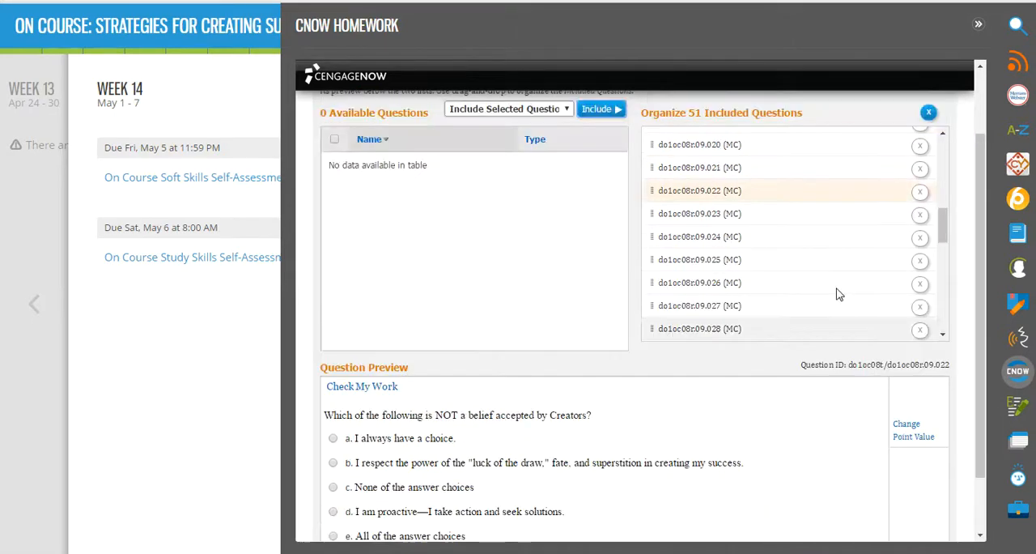
click(920, 192)
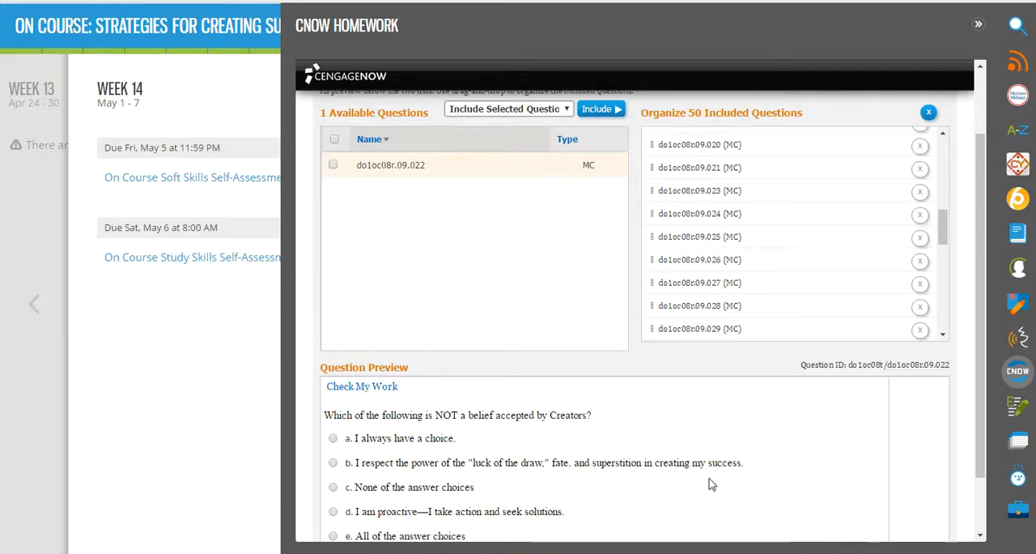
- Cancel the creation of the test and discard its changes
scroll(709, 485, down, 2)
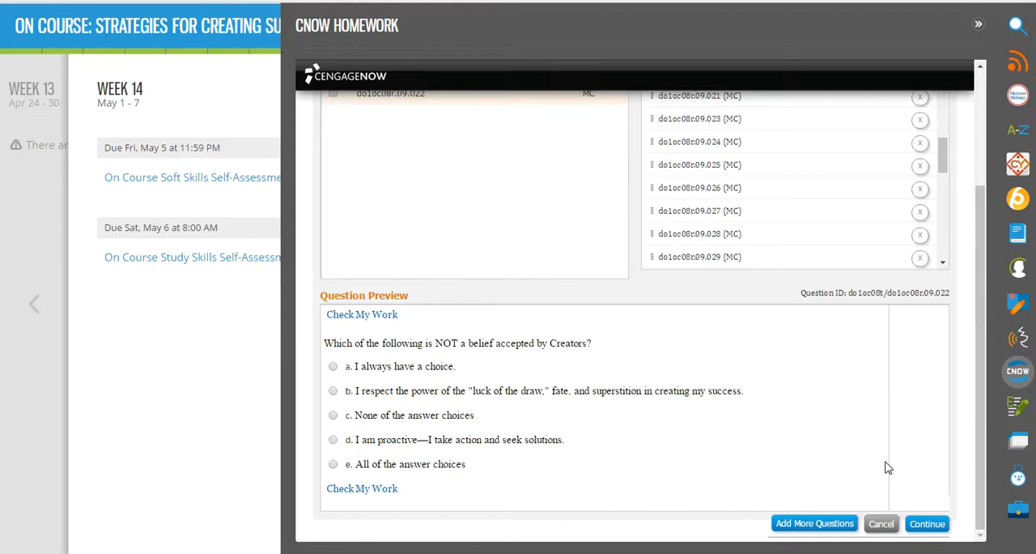
click(888, 527)
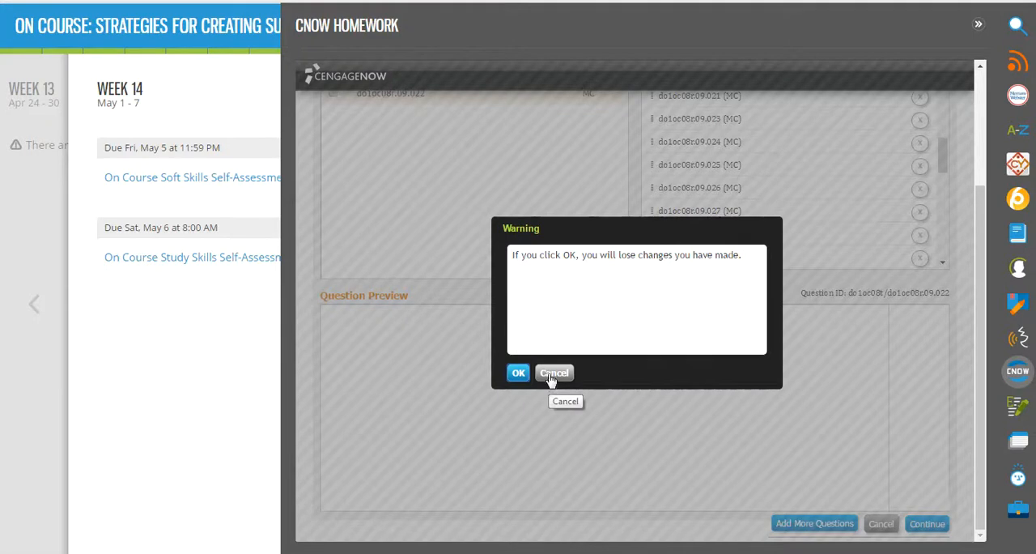
click(519, 375)
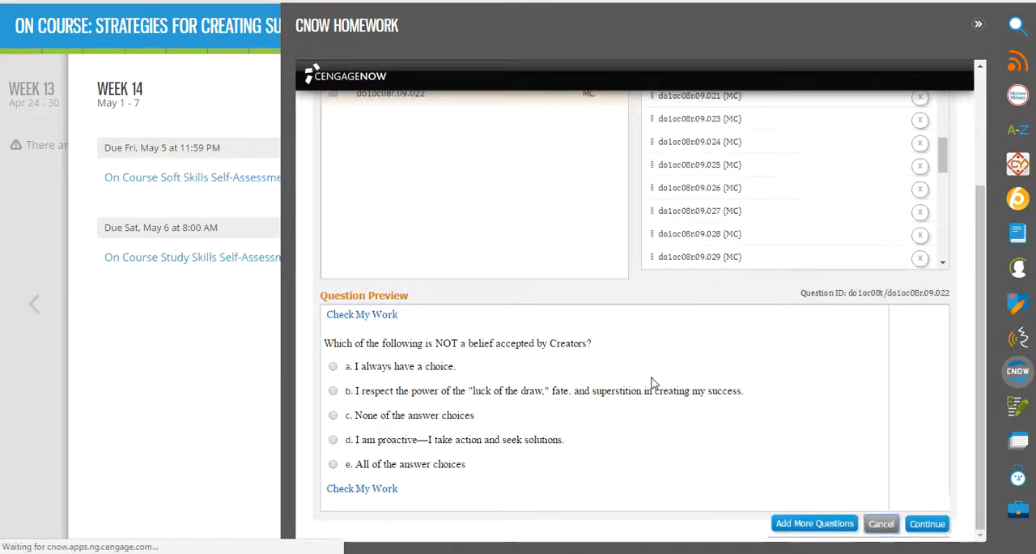
- Open the assignment options of the Human Development 0092 Final Exam for editing
scroll(655, 386, up, 4)
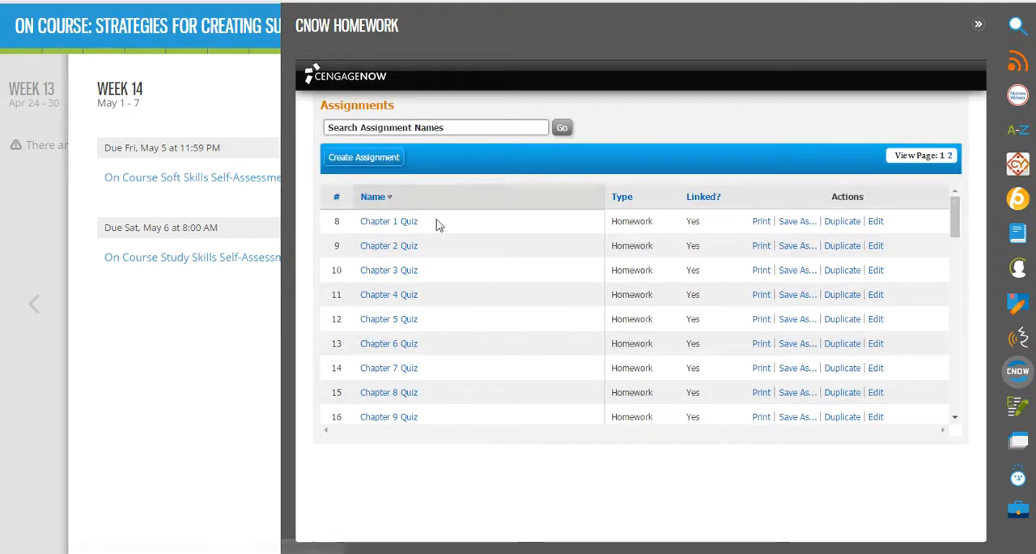
scroll(955, 235, down, 3)
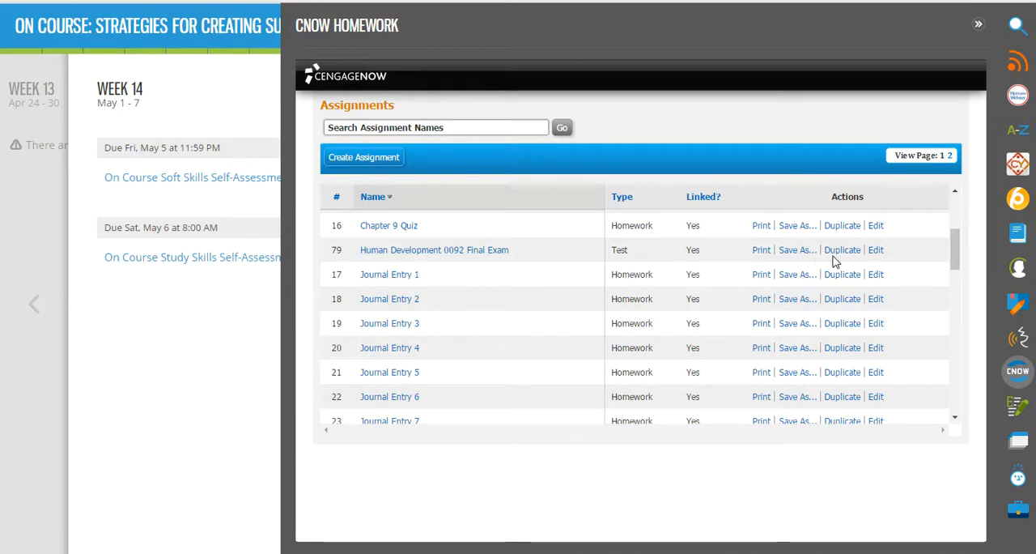
click(880, 251)
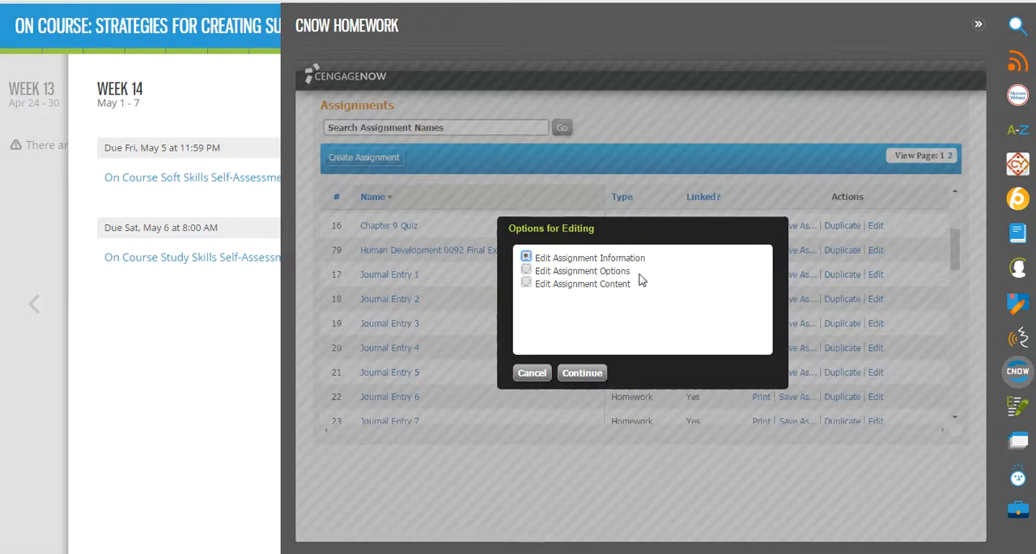
click(526, 270)
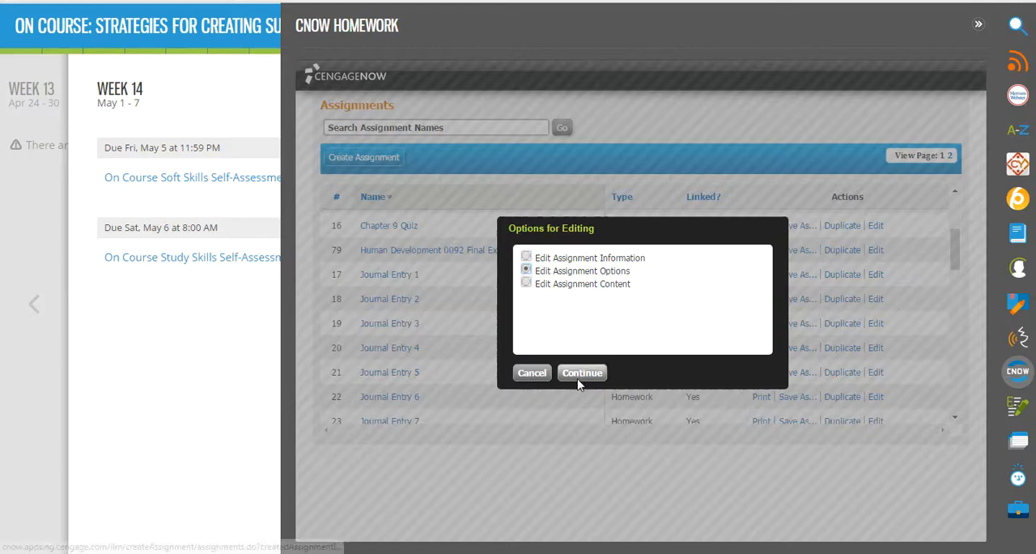
click(580, 374)
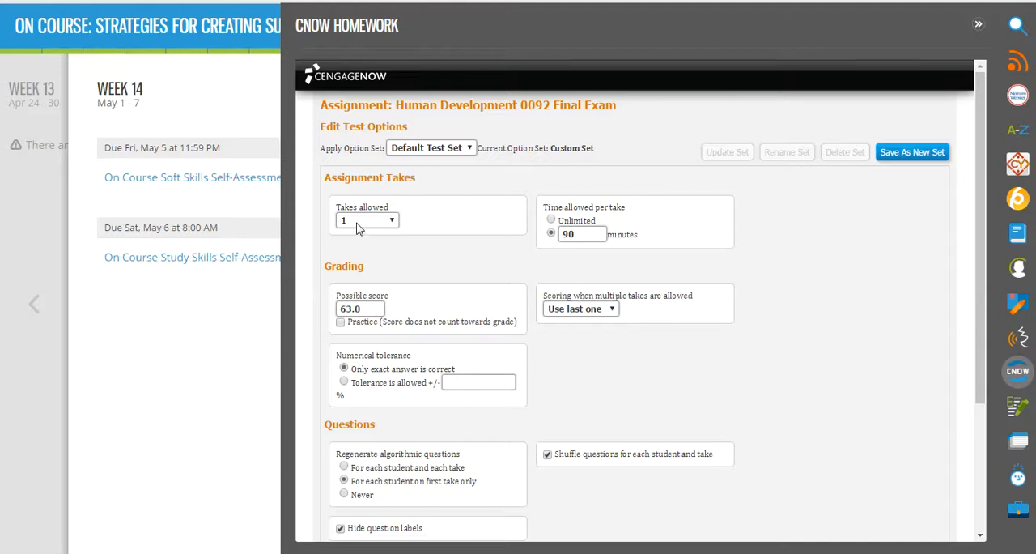
- Review the exam's takes, time limit, grading, question and feedback options, and leave them without saving changes
scroll(393, 431, down, 1)
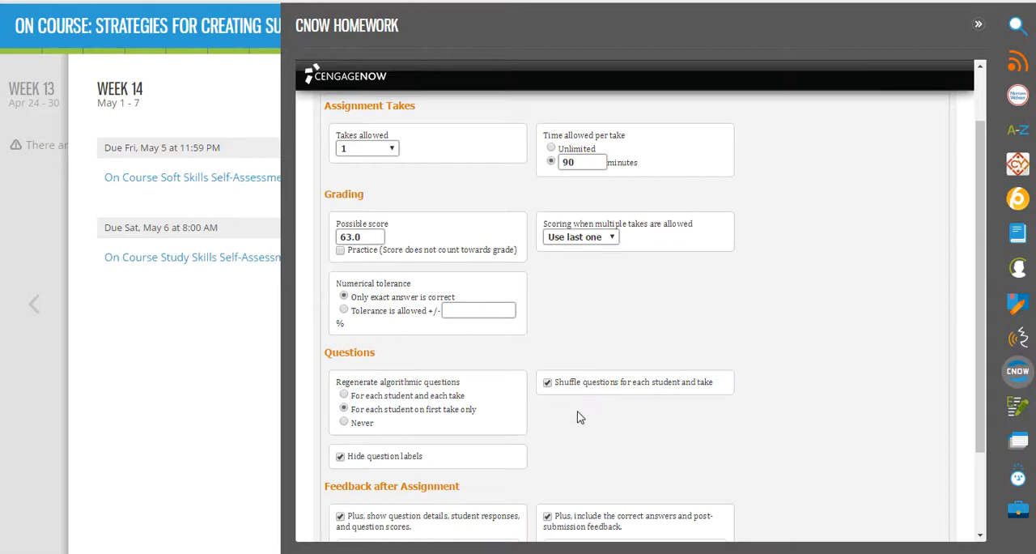
scroll(578, 418, down, 1)
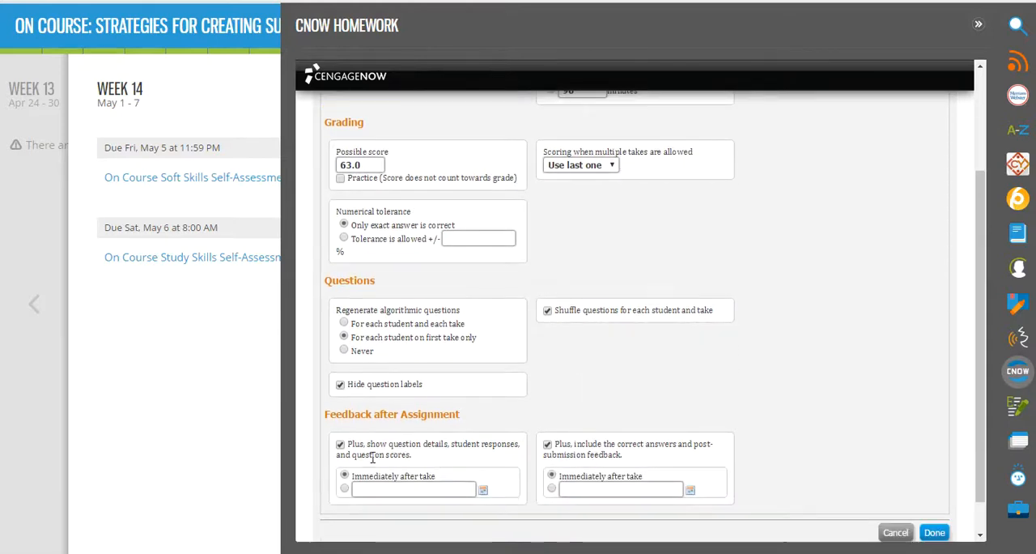
scroll(634, 482, up, 1)
scroll(634, 482, up, 2)
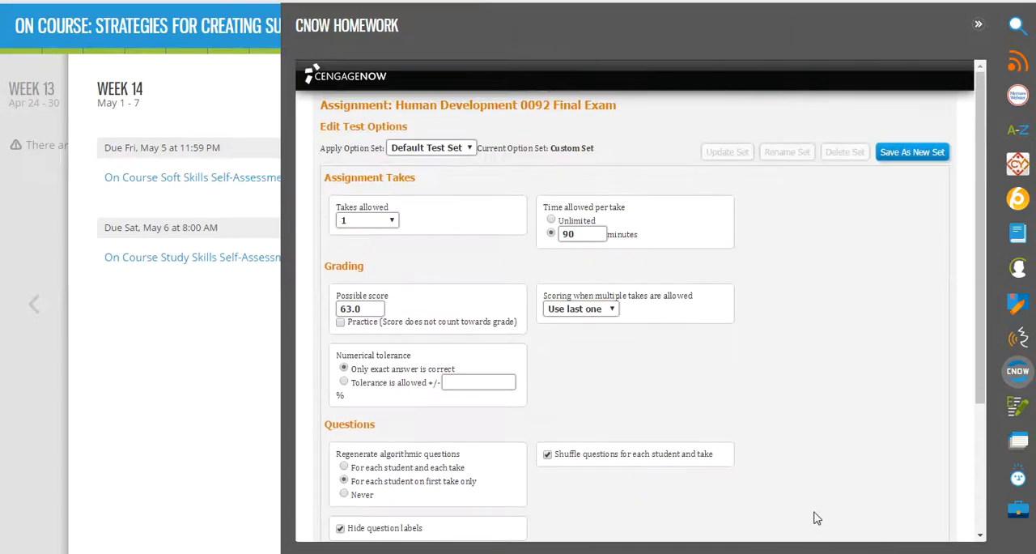
scroll(799, 507, down, 3)
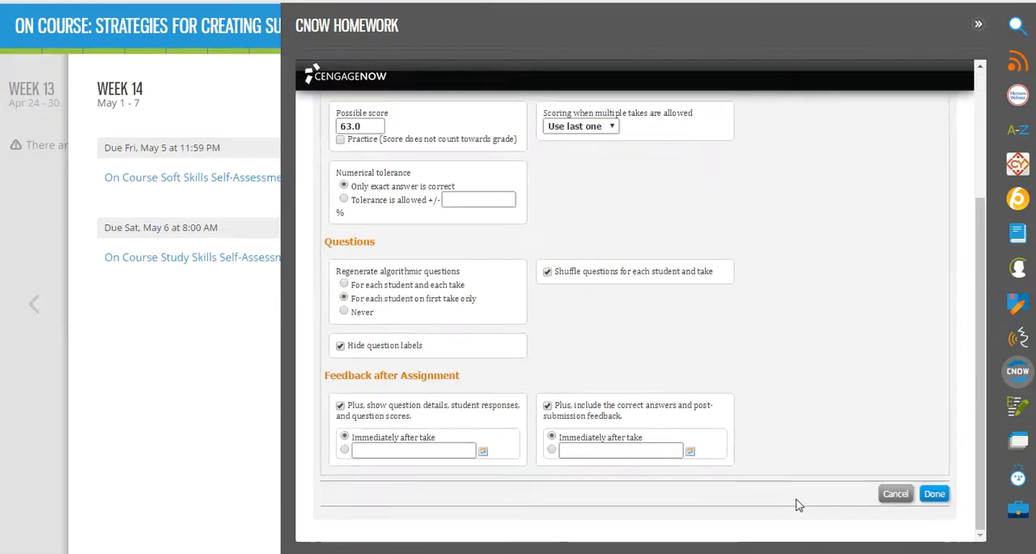
click(895, 493)
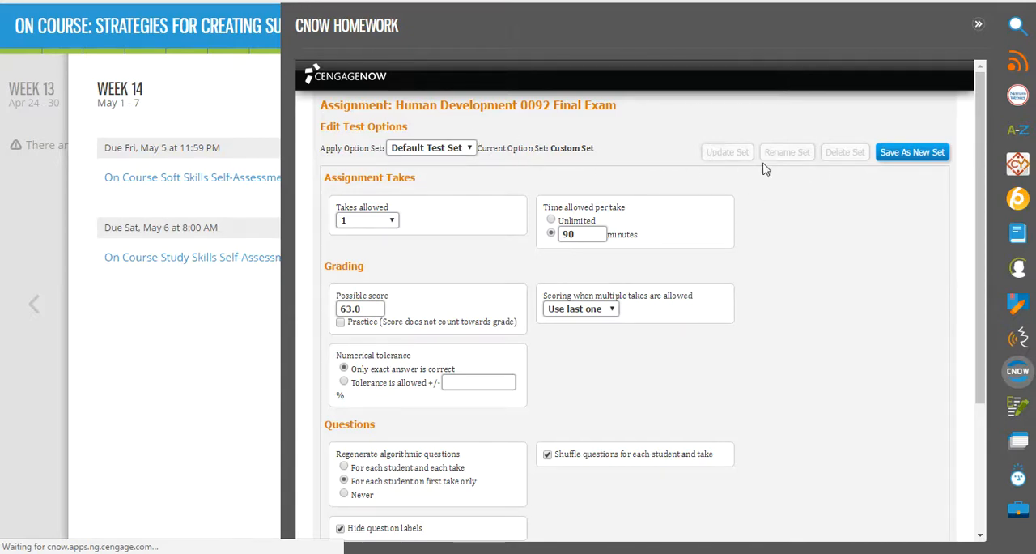
click(913, 152)
scroll(867, 242, down, 3)
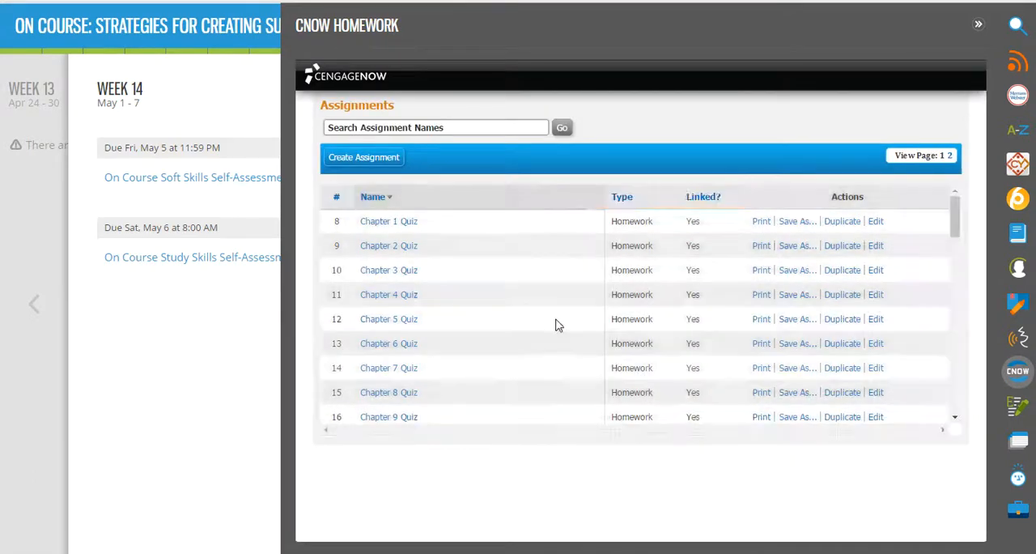
- Open the assignment information of the Human Development 0092 Final Exam, check its test name field, and cancel the editing
drag(954, 233, 957, 260)
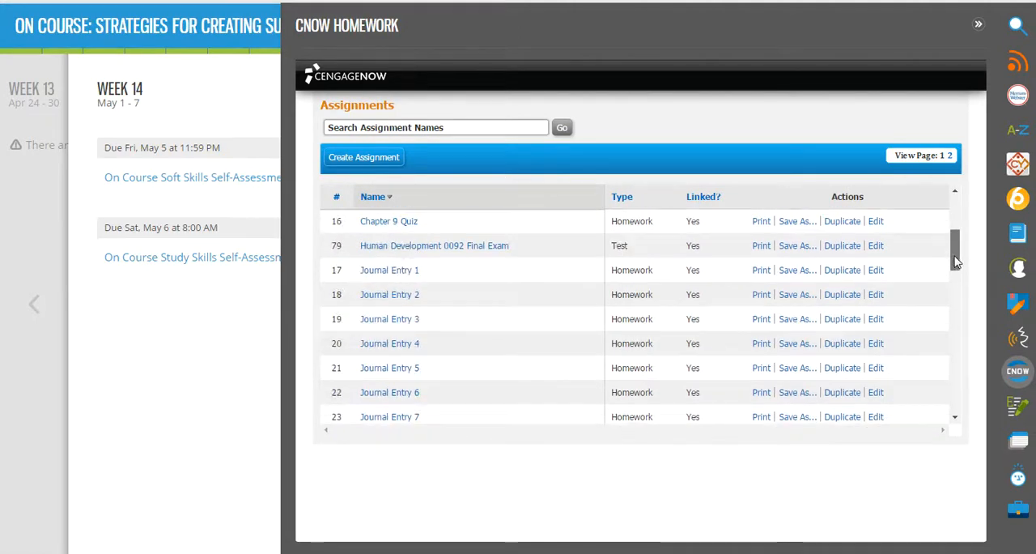
click(874, 246)
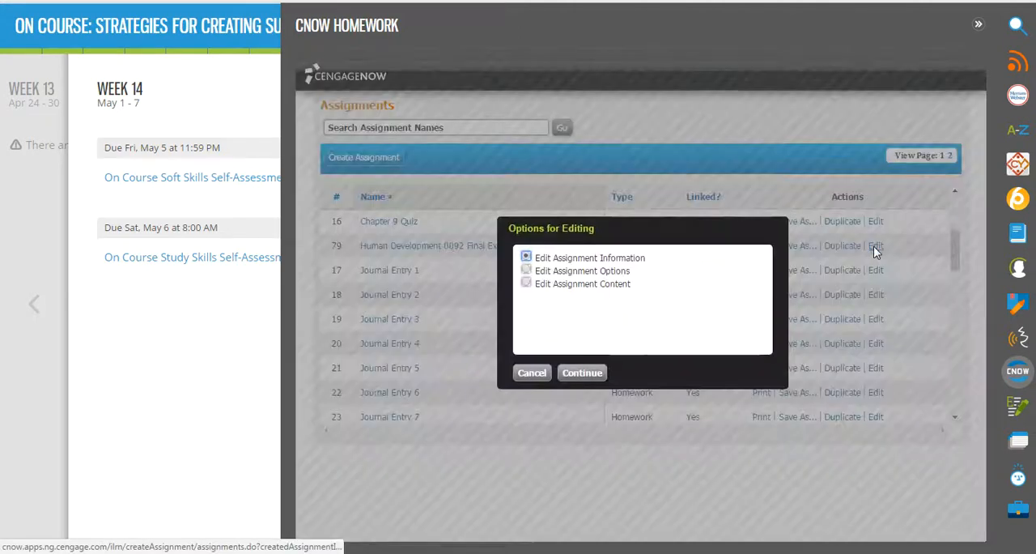
click(579, 374)
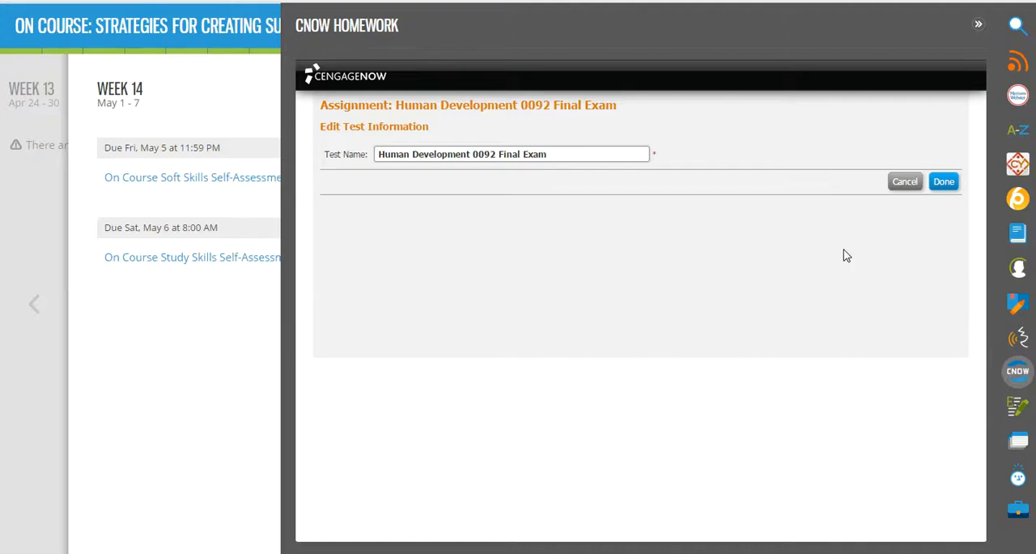
click(911, 186)
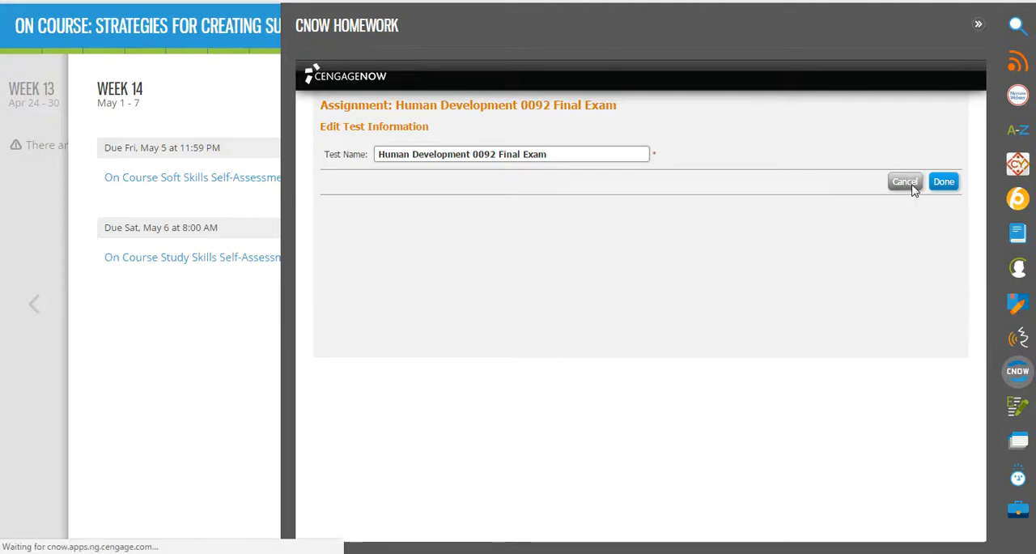